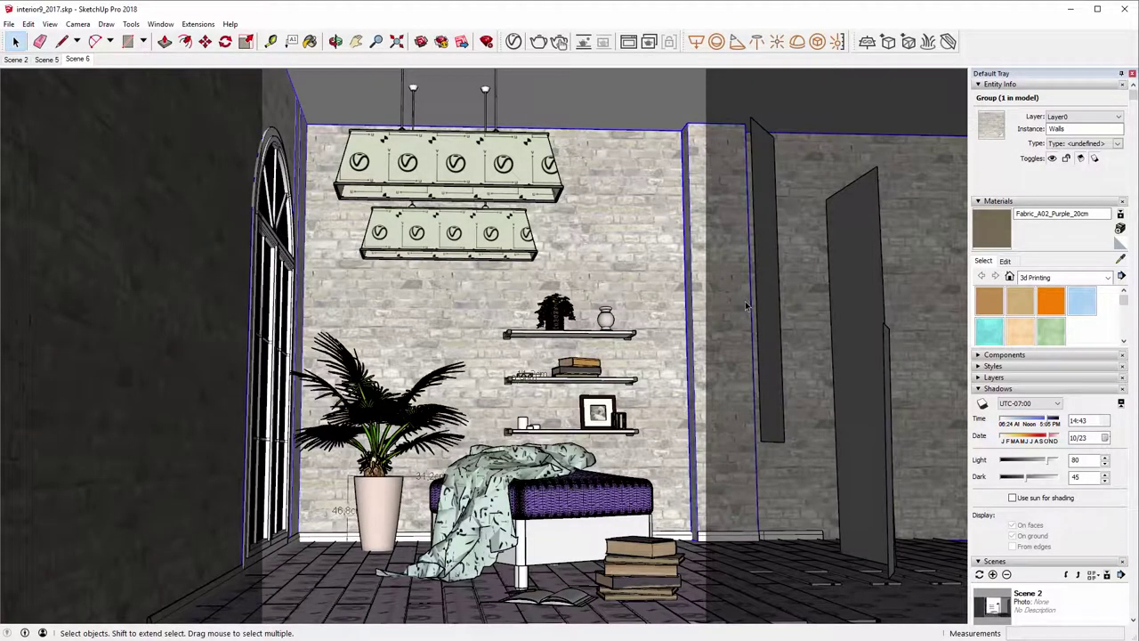
Load the 1280 x 1600 render from the V-Ray frame buffer history and show the color corrections in the maximized window
left_click(628, 42)
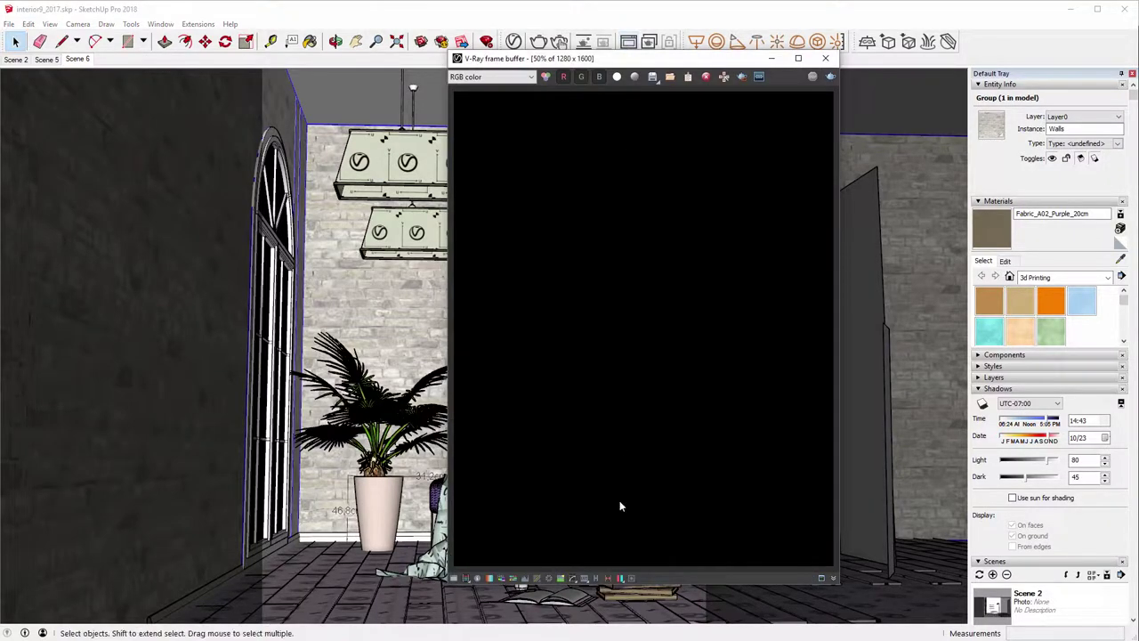
left_click(596, 578)
double_click(366, 274)
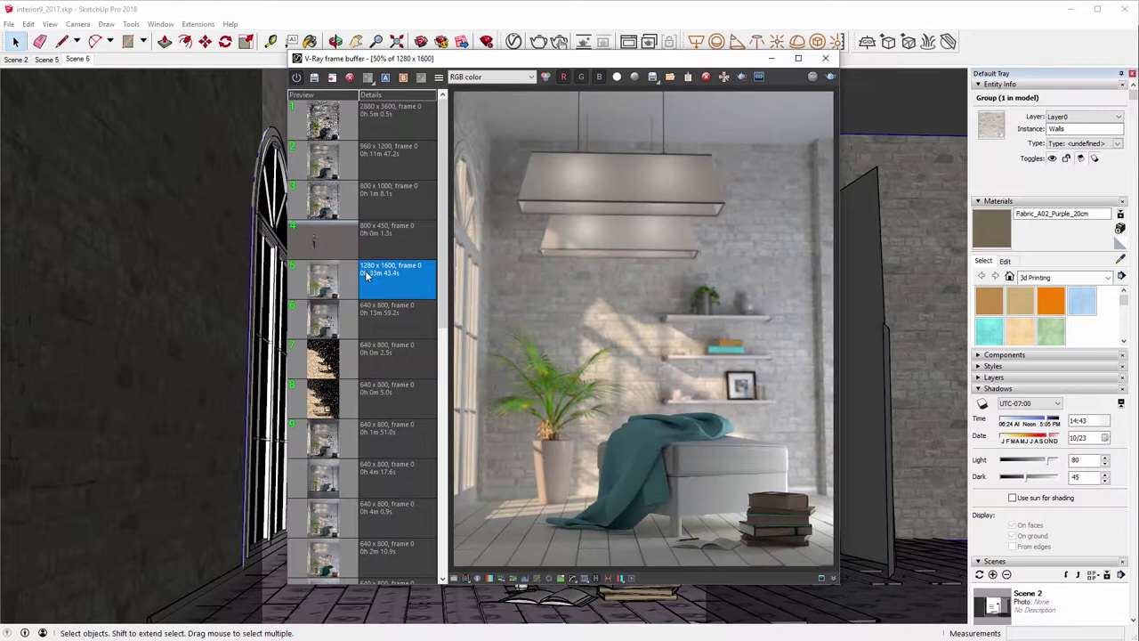
left_click(798, 58)
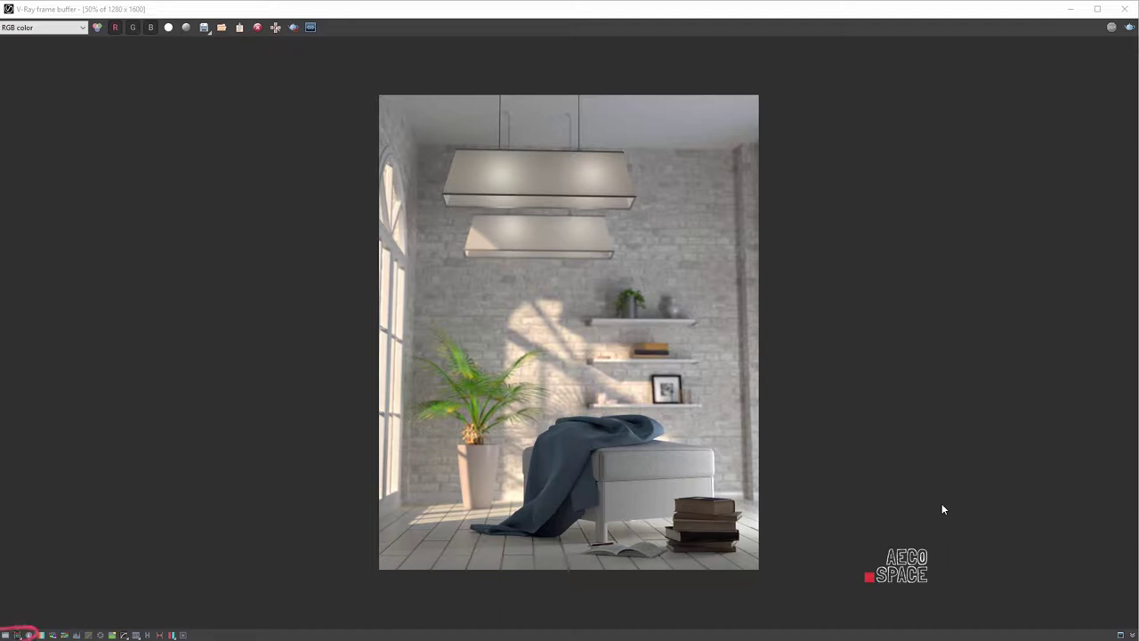
left_click(6, 635)
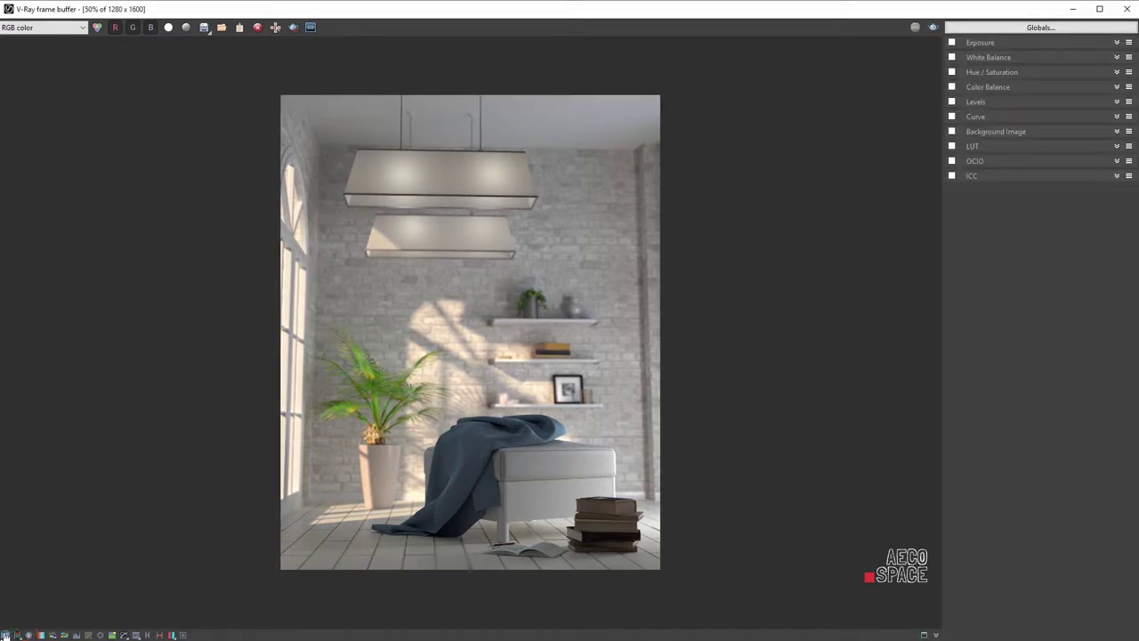
Try the Exposure correction with exposure 0.89 and highlight burn 0.63, and switch it off
left_click(970, 42)
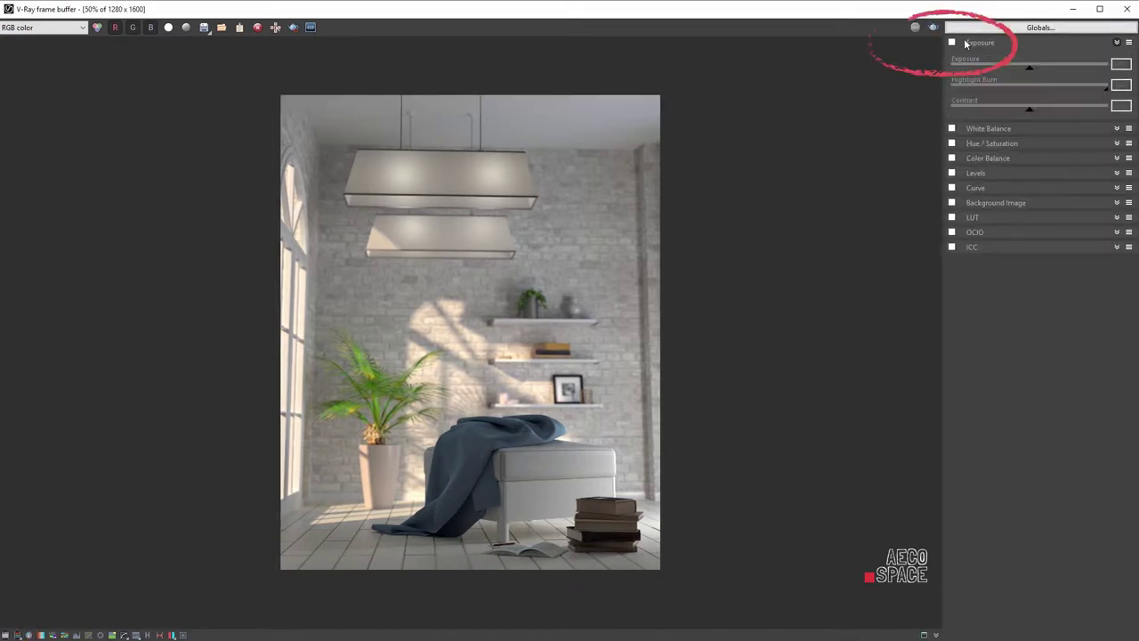
left_click(952, 43)
left_click_drag(1030, 69, 1042, 77)
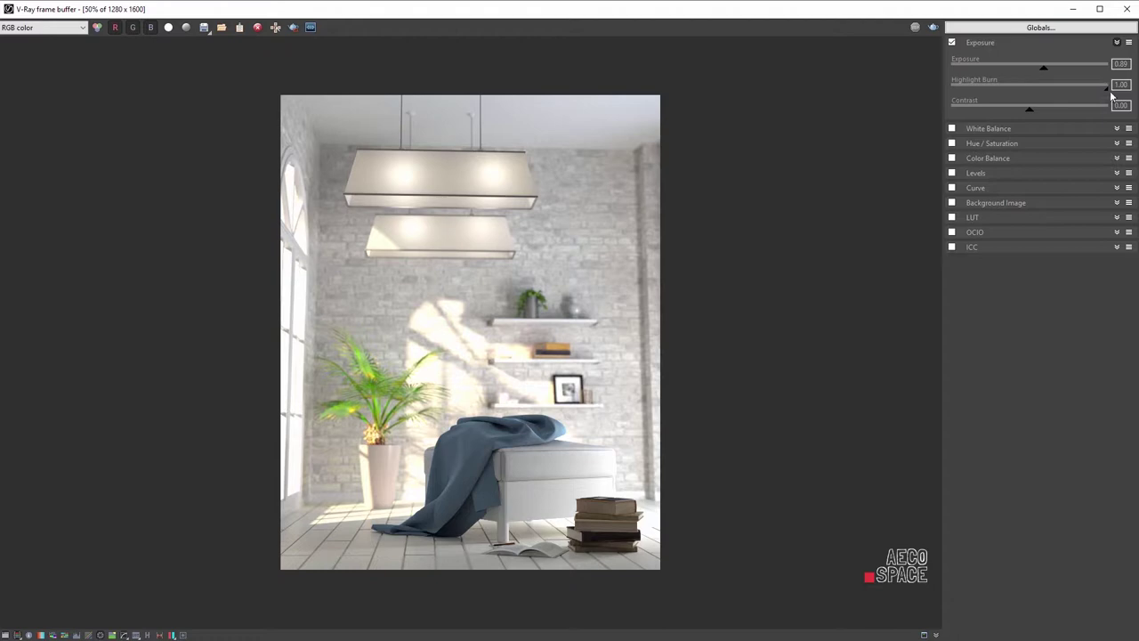
mouse_move(1106, 95)
left_mouse_down()
mouse_move(991, 104)
mouse_move(1051, 106)
left_mouse_up()
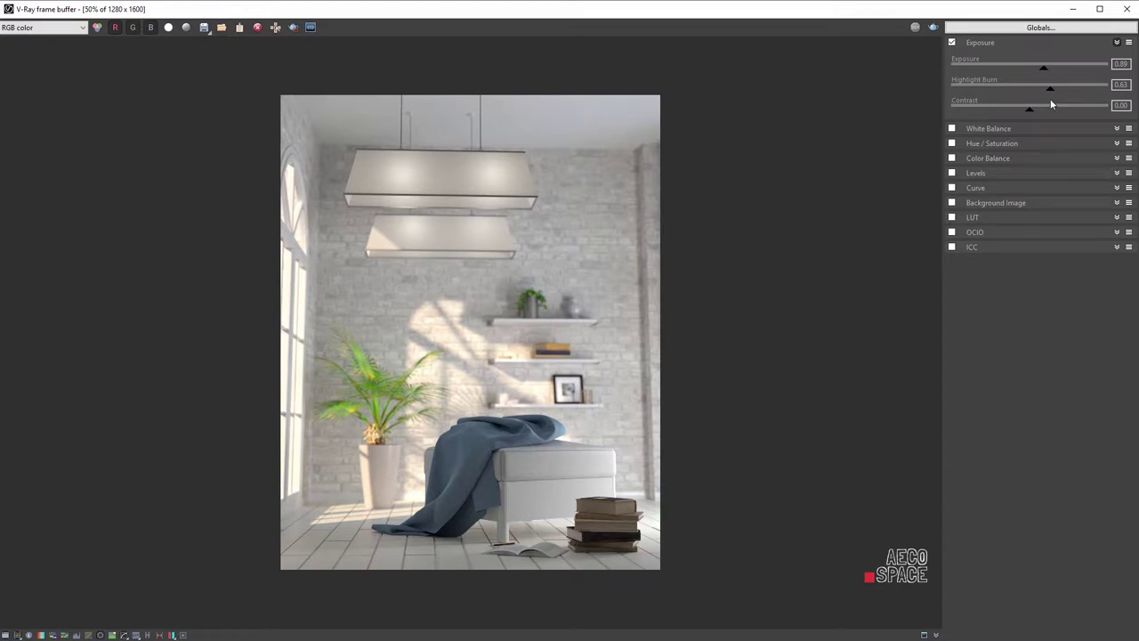
left_click(952, 42)
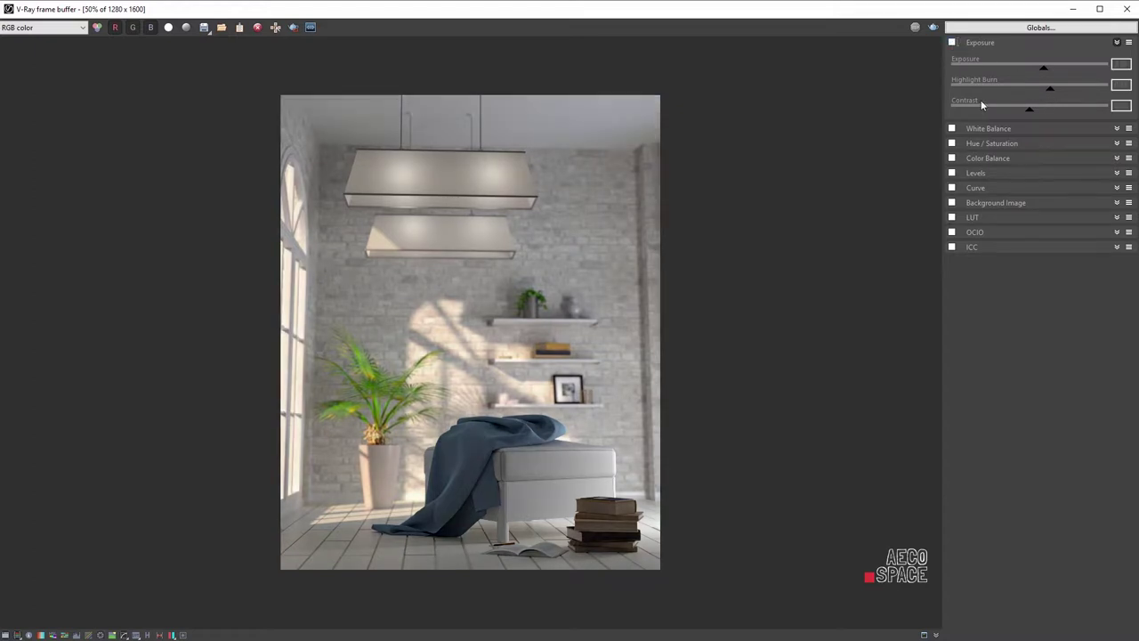
Try a warmer and a cooler White Balance temperature on the render, and switch the correction off
left_click(984, 129)
left_click(952, 128)
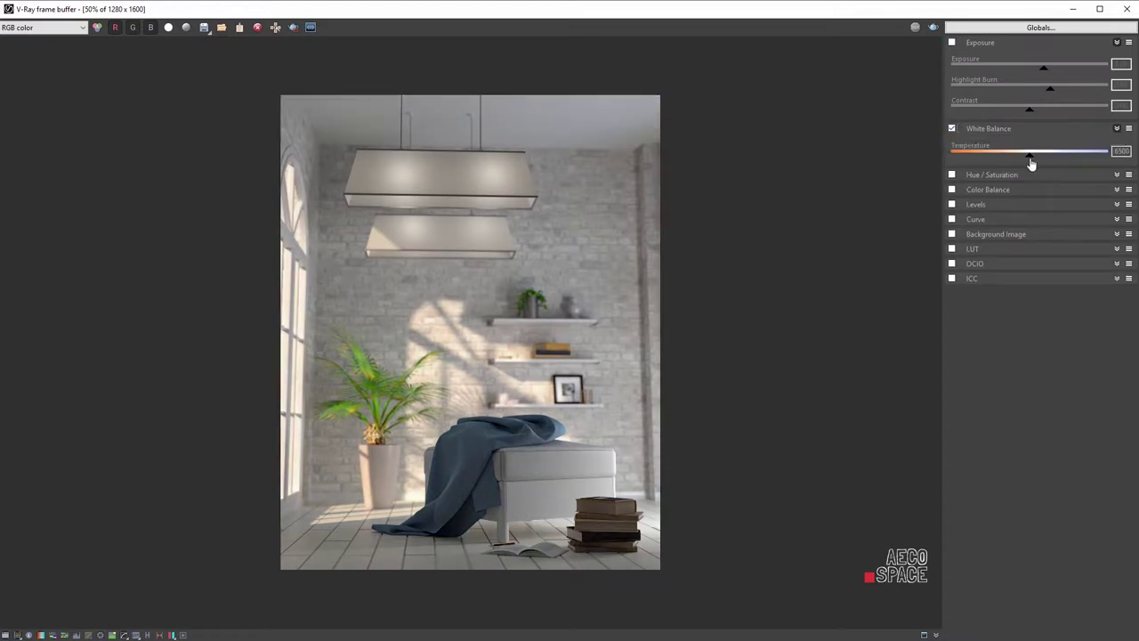
left_click_drag(1030, 161, 1103, 159)
left_click_drag(1101, 158, 1004, 165)
left_click(970, 181)
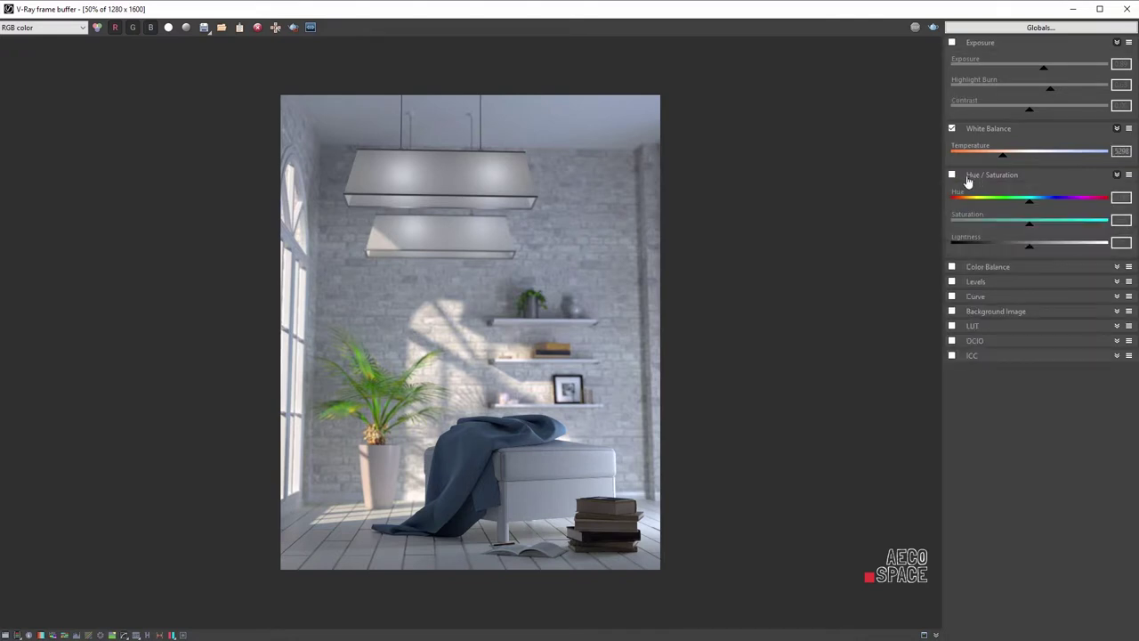
left_click(951, 129)
Try the Hue / Saturation correction with saturation raised to about 0.9, and switch it off
left_click(952, 174)
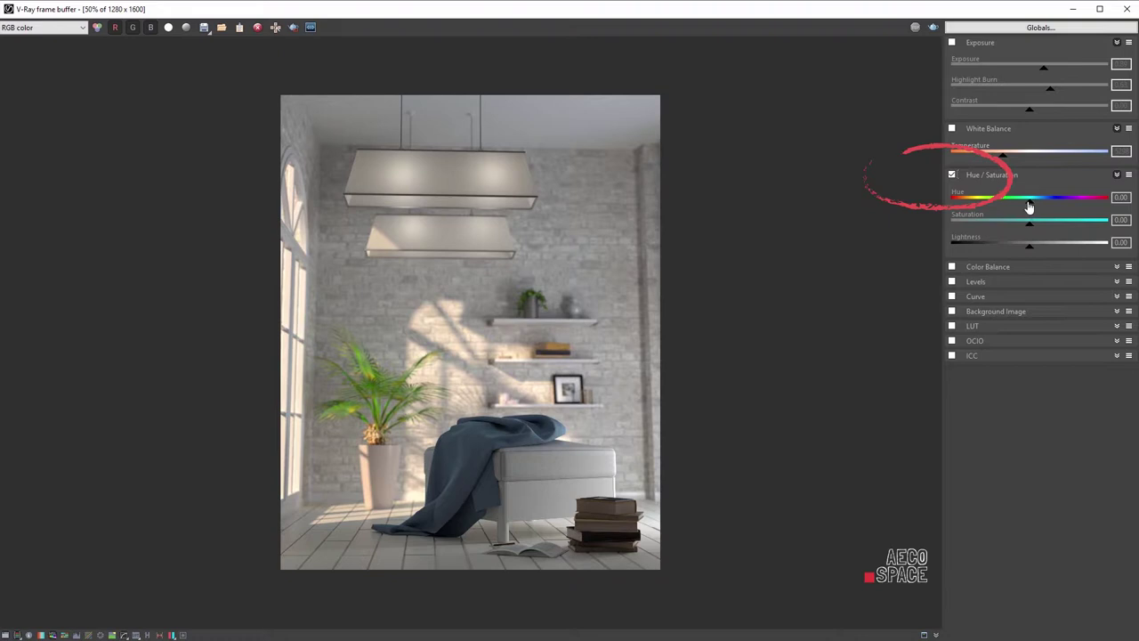
mouse_move(1029, 206)
left_mouse_down()
mouse_move(1078, 208)
mouse_move(938, 233)
mouse_move(1103, 224)
left_mouse_up()
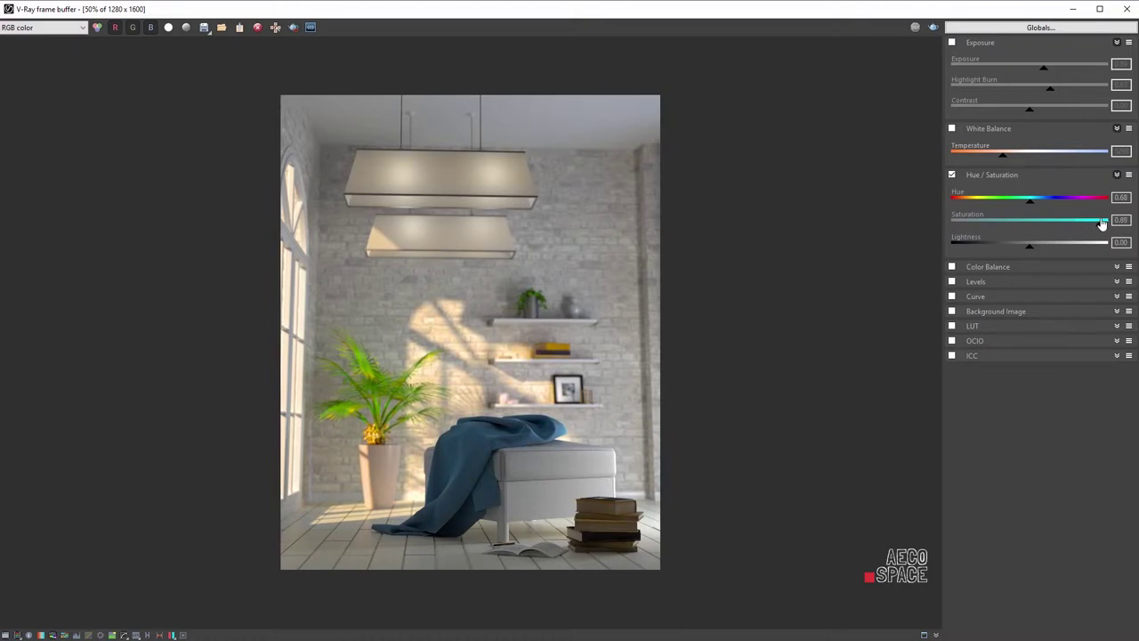
left_click(952, 176)
Try Color Balance on all tones with cyan-red at -0.32 and yellow-blue at 0.45, and reset both values to 0
left_click(992, 266)
left_click(952, 266)
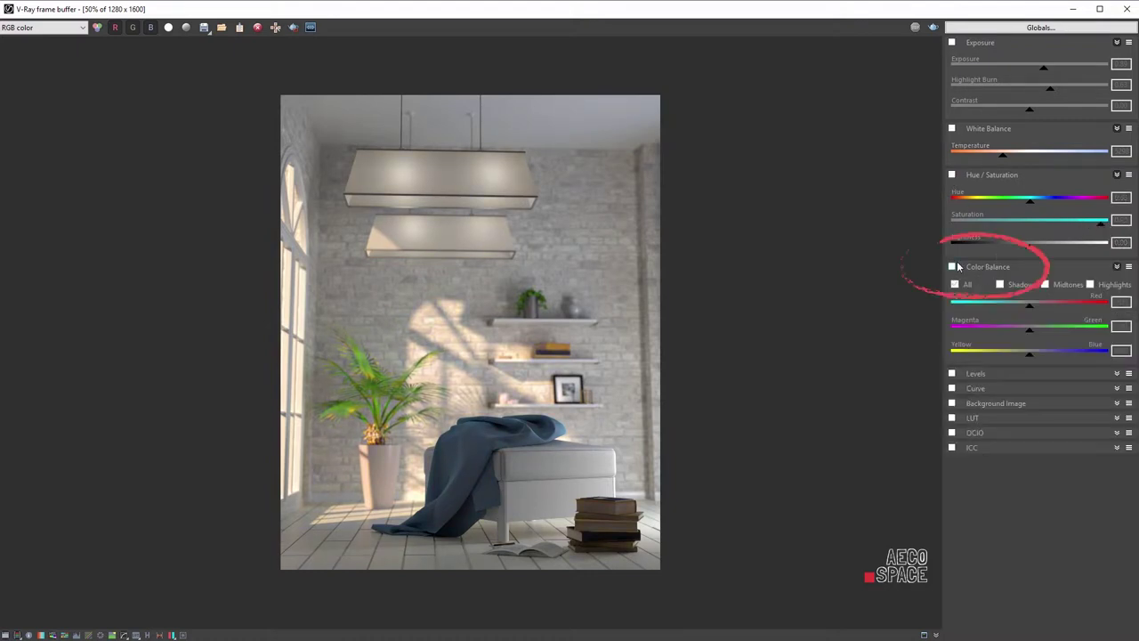
mouse_move(1027, 312)
left_mouse_down()
mouse_move(1080, 305)
mouse_move(1003, 311)
left_mouse_up()
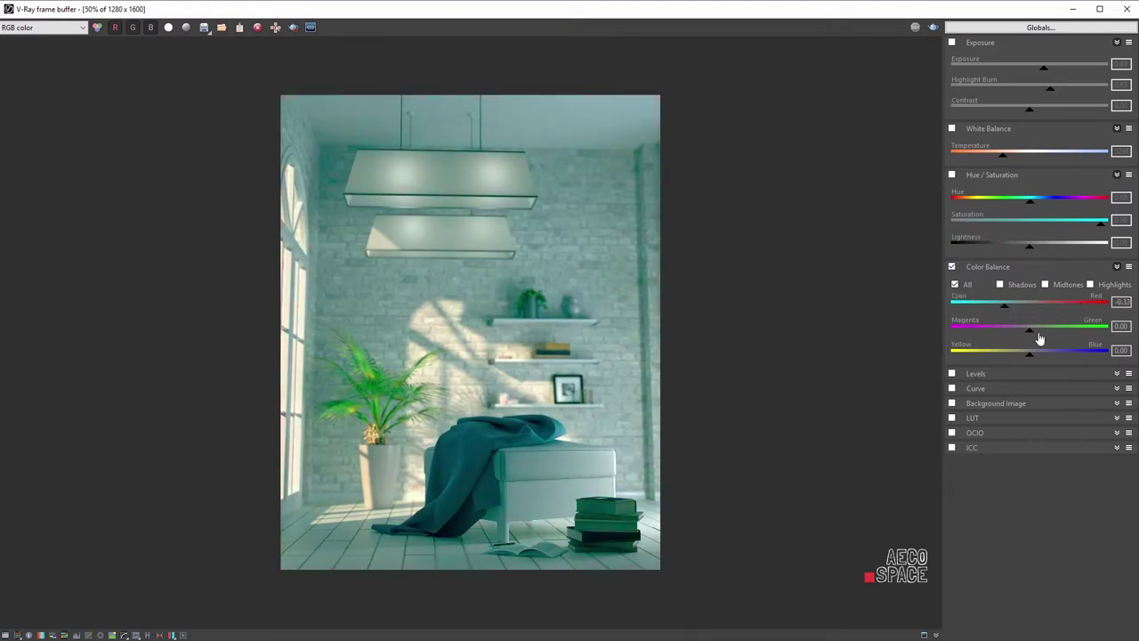
left_click(1035, 360)
left_click_drag(1035, 359, 1065, 361)
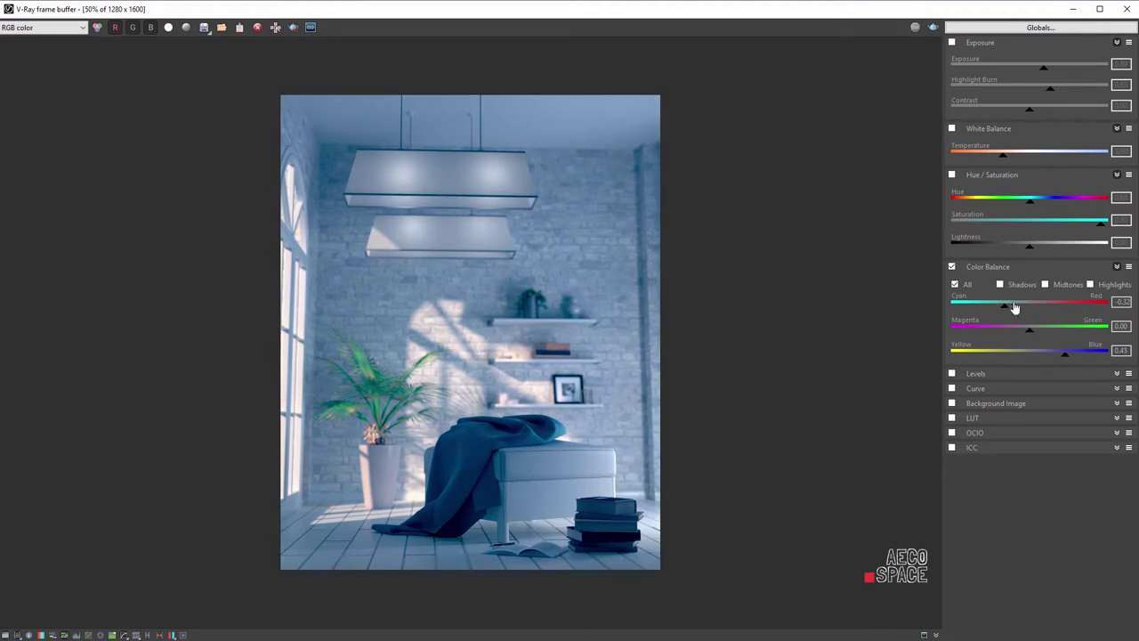
double_click(1121, 301)
type("0")
key("Return")
double_click(1112, 349)
type("00")
Try separate Color Balance shifts for shadows, highlights and midtones, and switch the correction off
left_click(1006, 284)
left_click_drag(1031, 311, 966, 360)
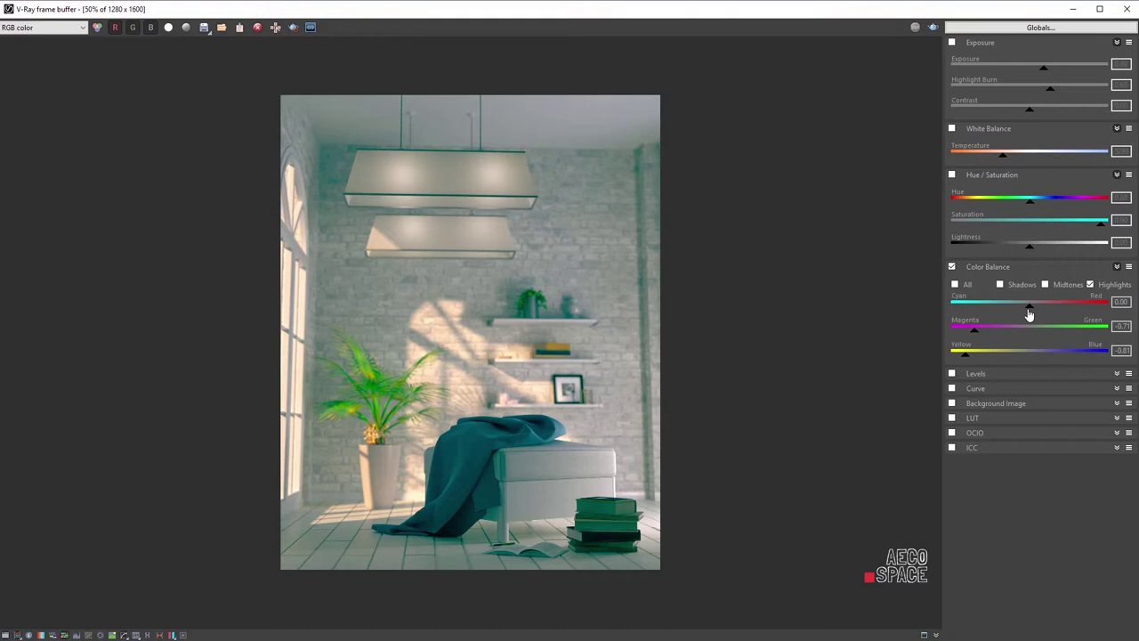
left_click_drag(1028, 314, 1062, 313)
left_click(1045, 284)
left_click(952, 267)
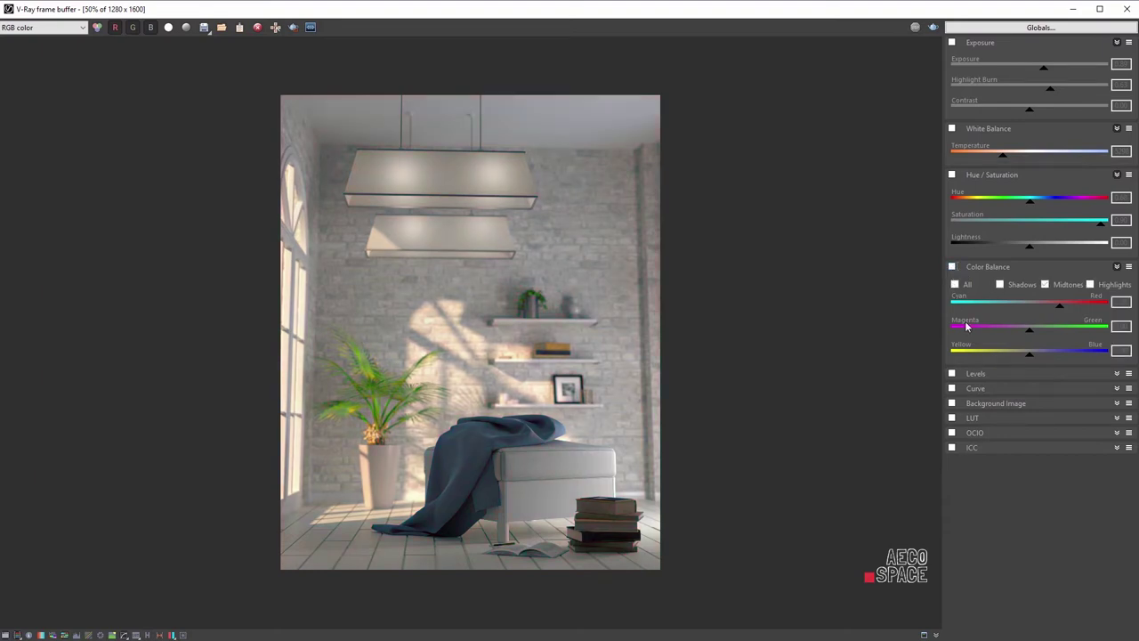
Try an S-shaped Curve correction that brightens the highlights and deepens the shadows, and reset the curve
left_click(971, 390)
left_click(952, 389)
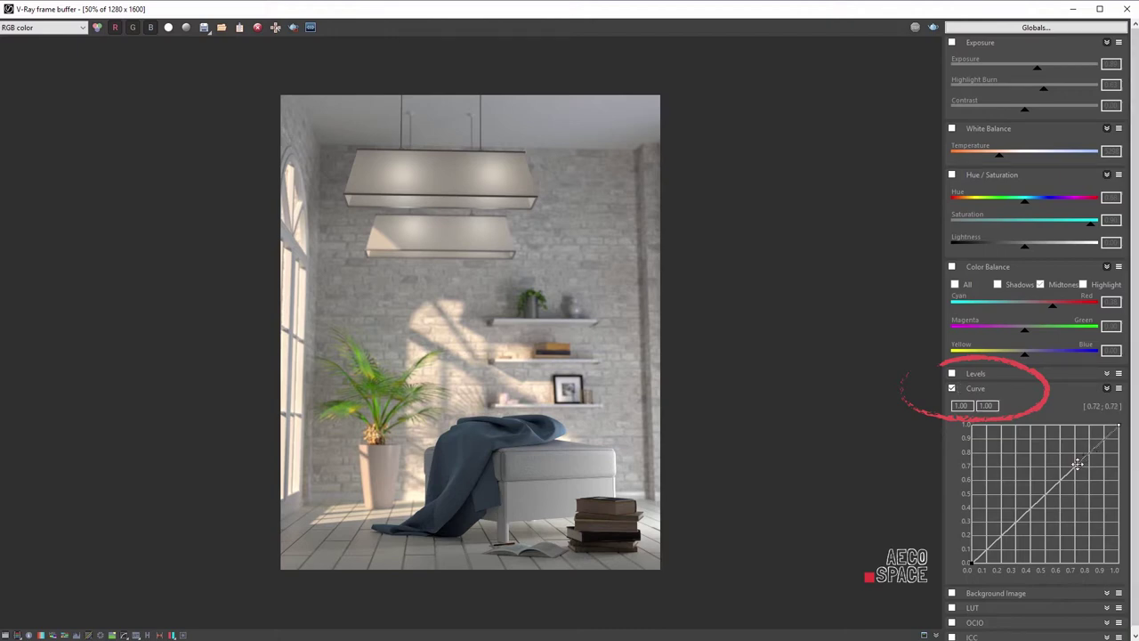
left_click_drag(1077, 461, 1026, 430)
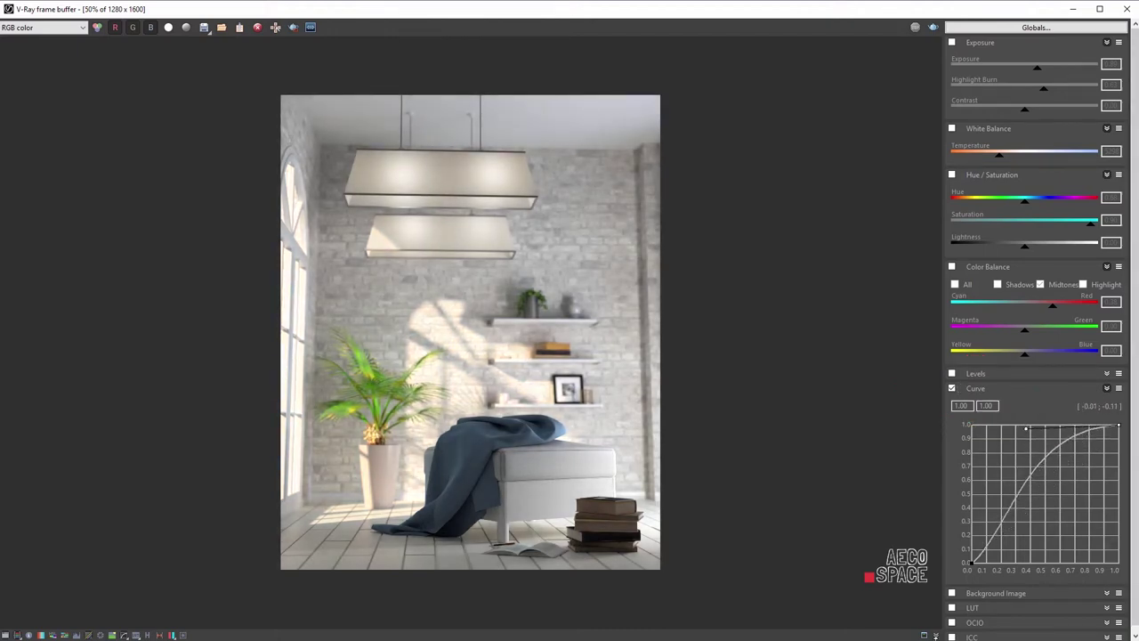
left_click(972, 562)
left_click_drag(1009, 519, 1017, 538)
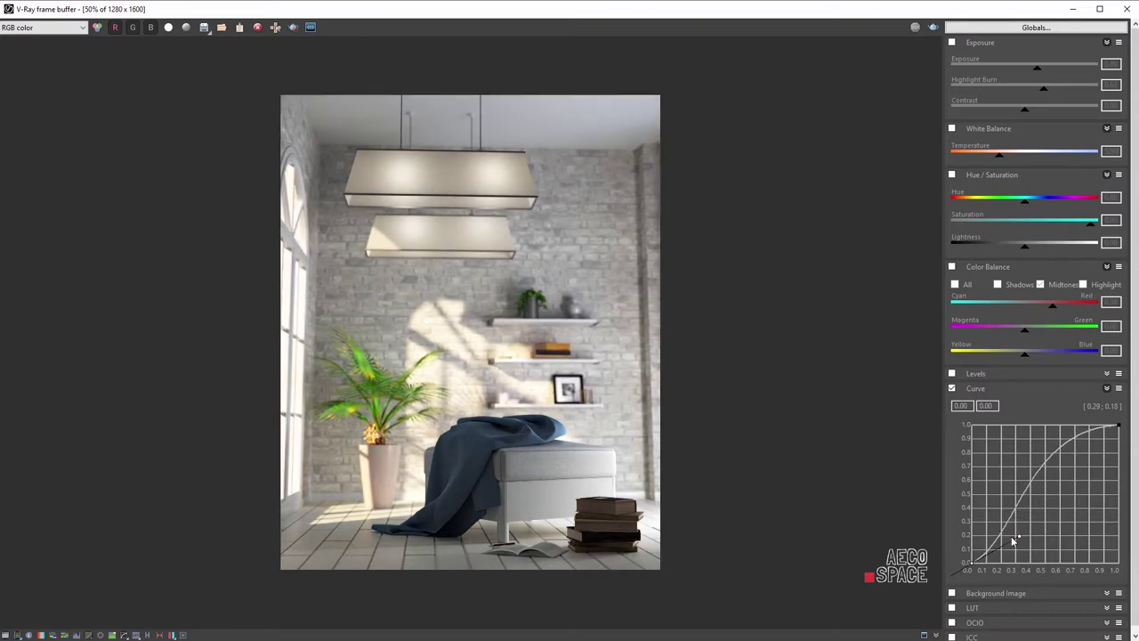
left_click(1118, 389)
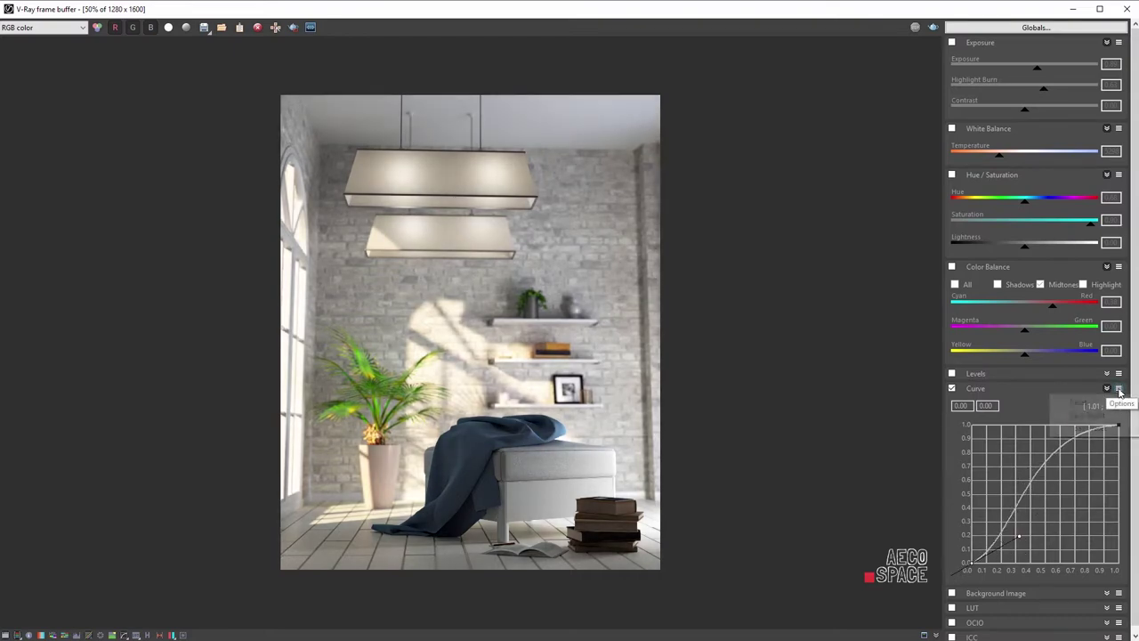
left_click(1079, 402)
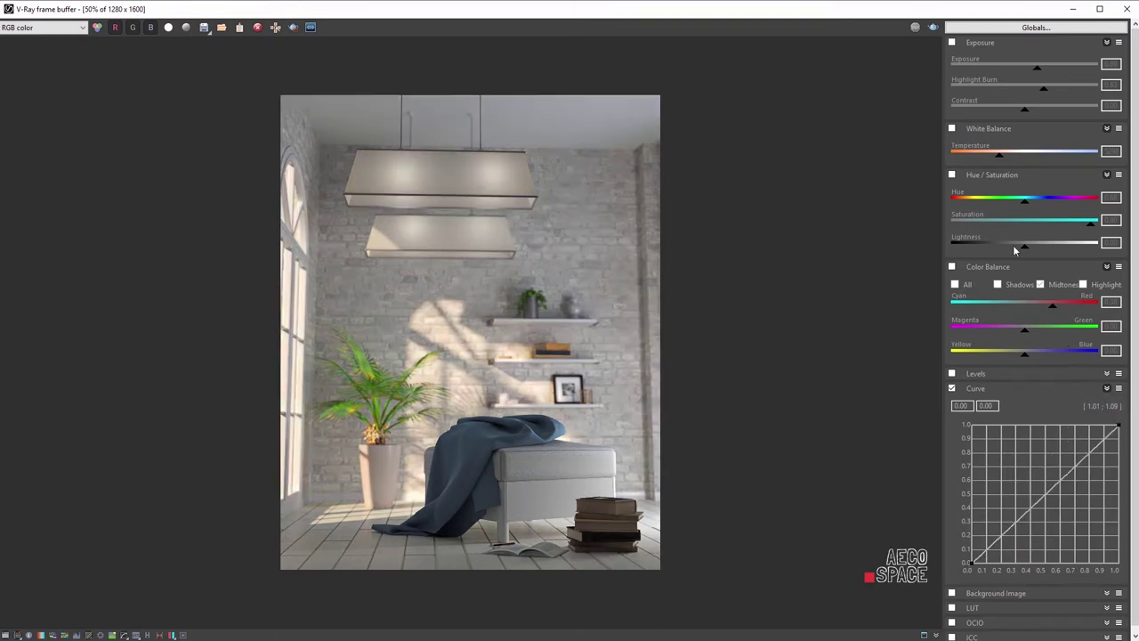
Load the global color correction preset Chill_Afternoon.vccglb
left_click(999, 30)
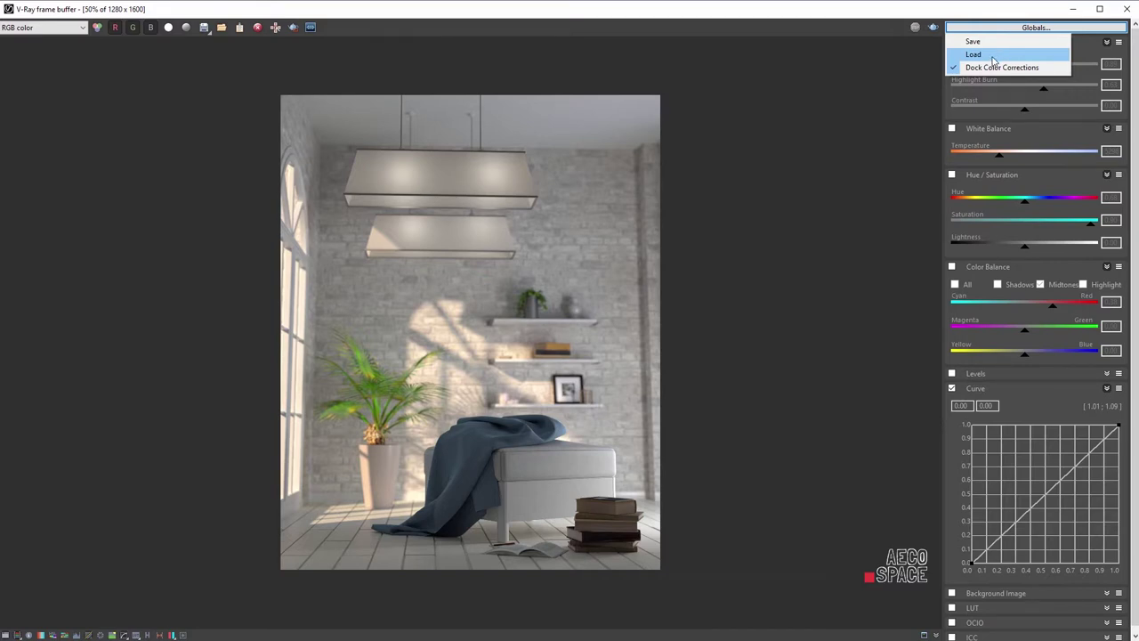
left_click(993, 56)
left_click(158, 100)
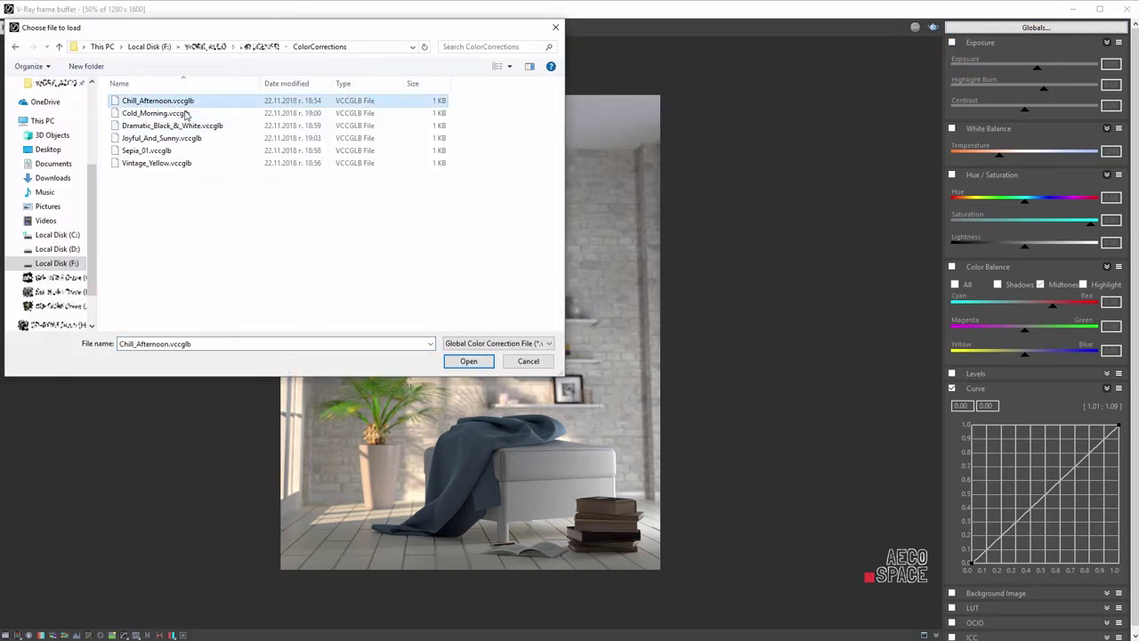
left_click(466, 361)
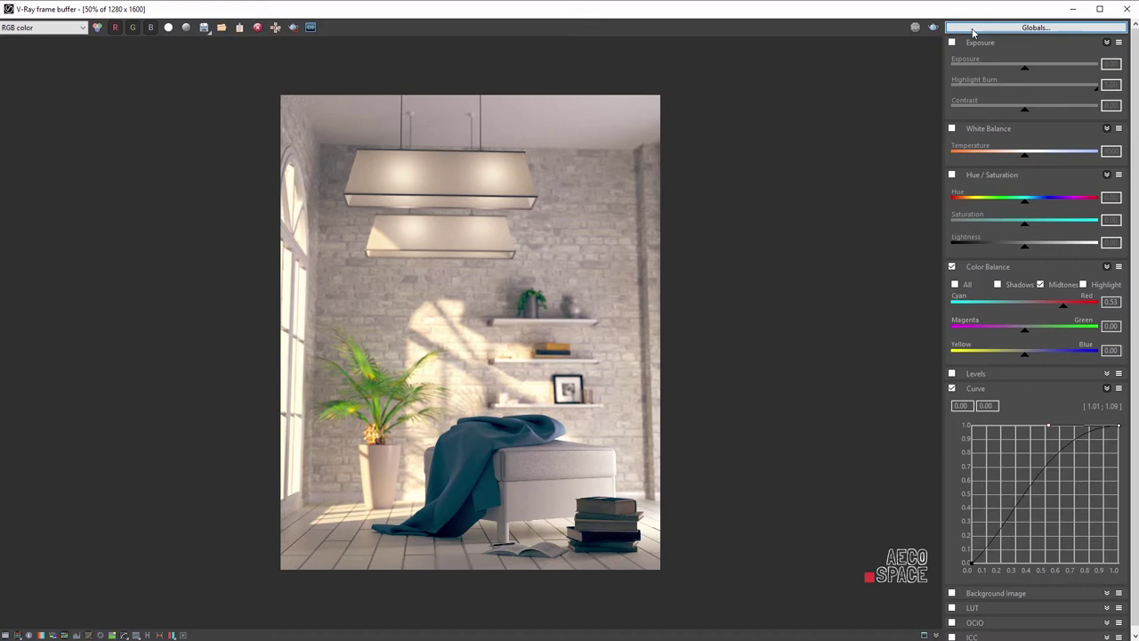
Load the global color correction preset Dramatic_Black_&_White.vccglb
left_click(973, 32)
left_click(979, 54)
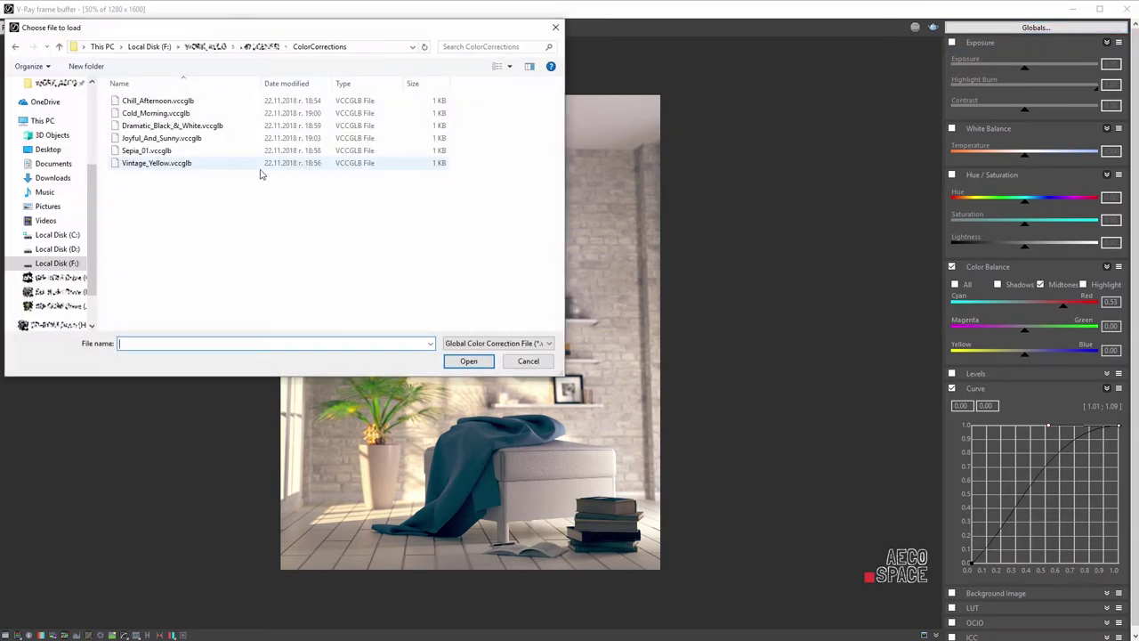
left_click(169, 126)
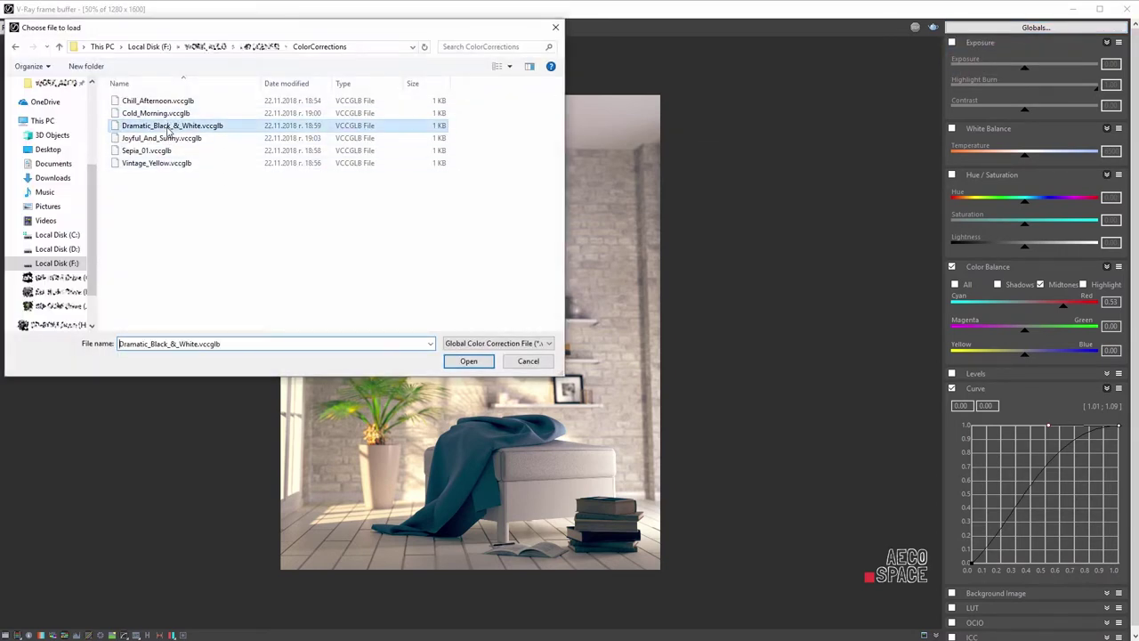
left_click(467, 361)
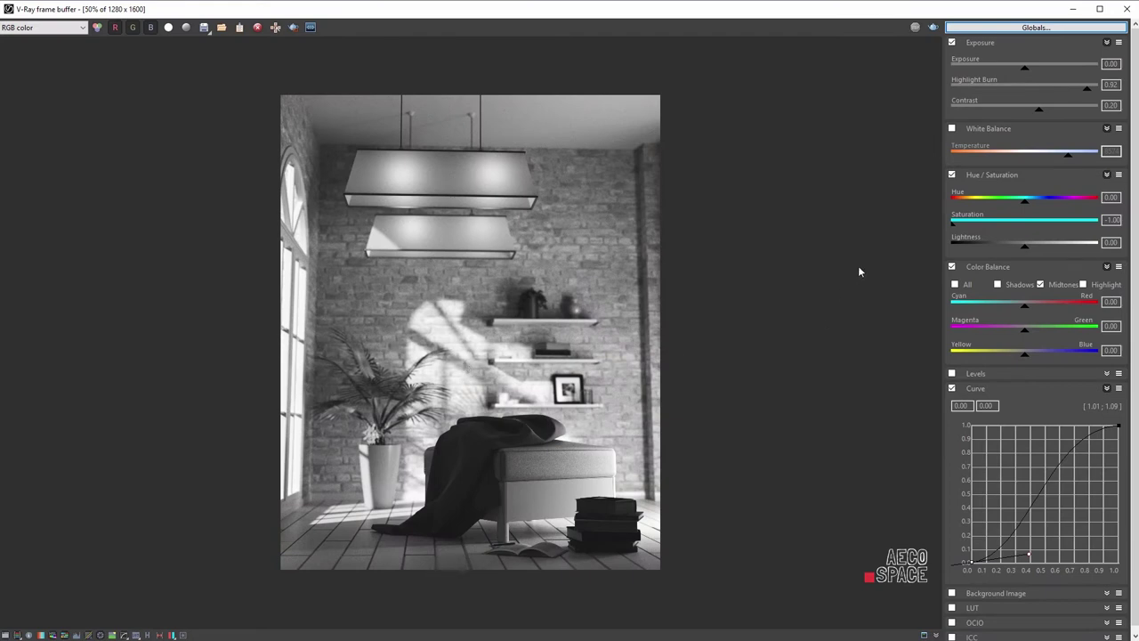
Load the global color correction preset Vintage_Yellow.vccglb
left_click(1036, 28)
left_click(970, 47)
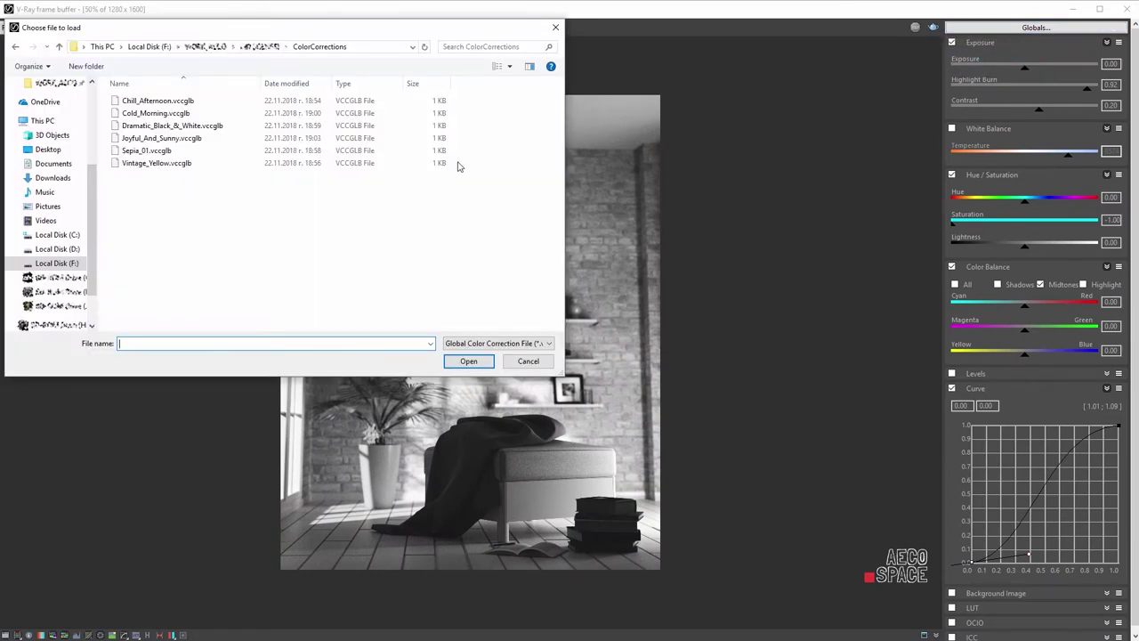
left_click(165, 164)
left_click(471, 361)
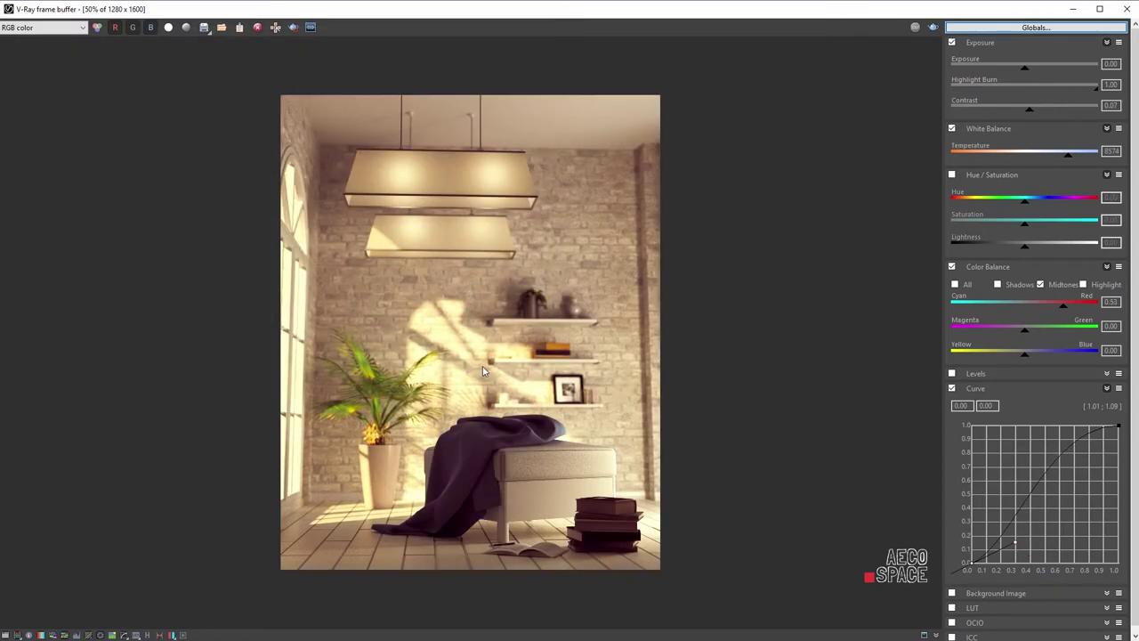
Load the global color correction preset Joyful_And_Sunny.vccglb
left_click(1031, 28)
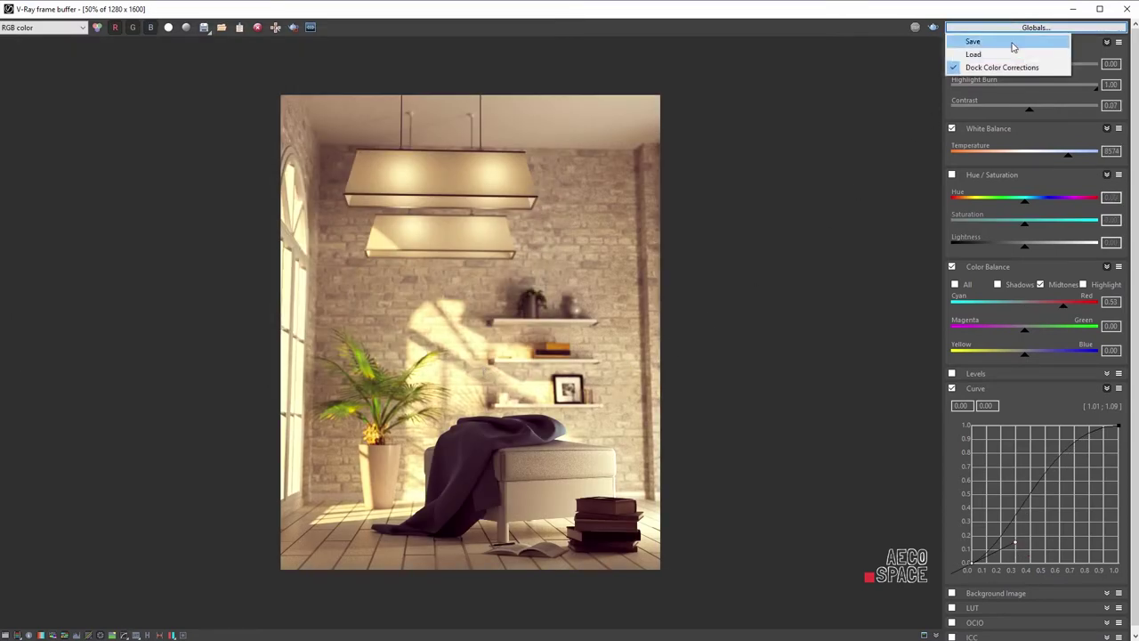
left_click(1007, 55)
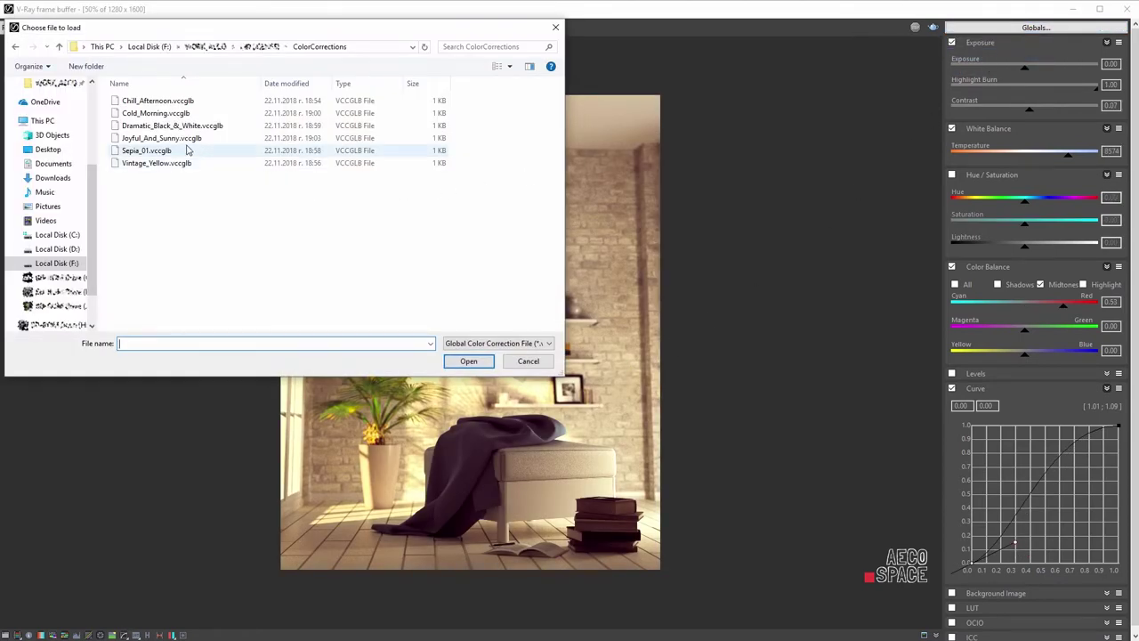
left_click(146, 138)
left_click(469, 363)
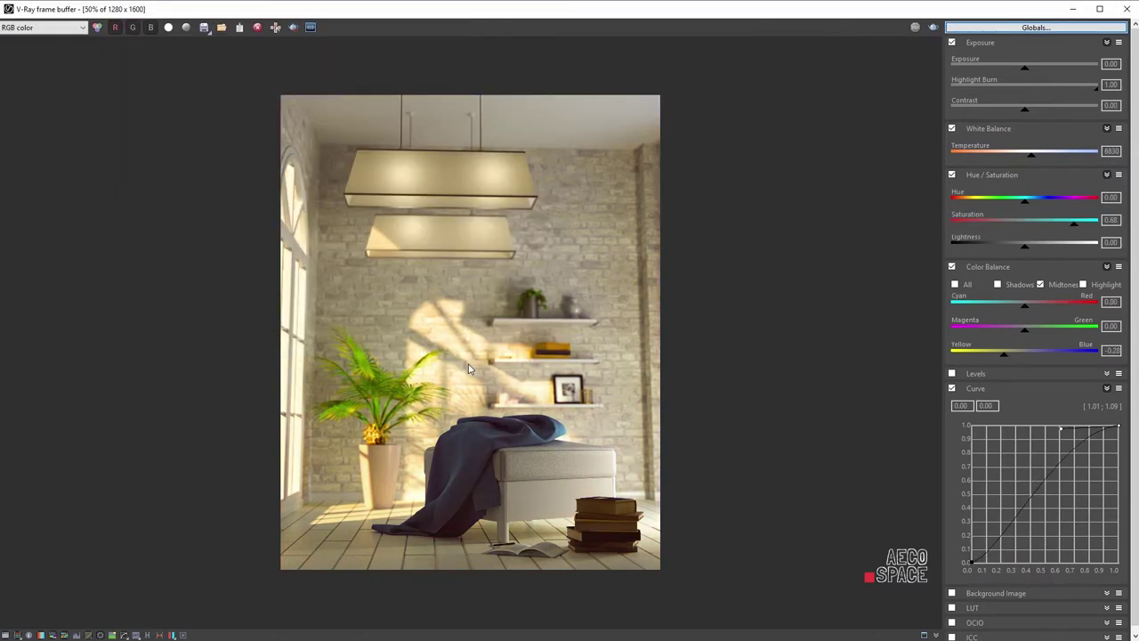
Shift the shadows toward red and the highlights' yellow-blue balance to -0.15, and move the curve's upper handle to about (0.45, 0.98)
left_click(999, 284)
left_click_drag(1035, 313, 1070, 315)
left_click(1083, 285)
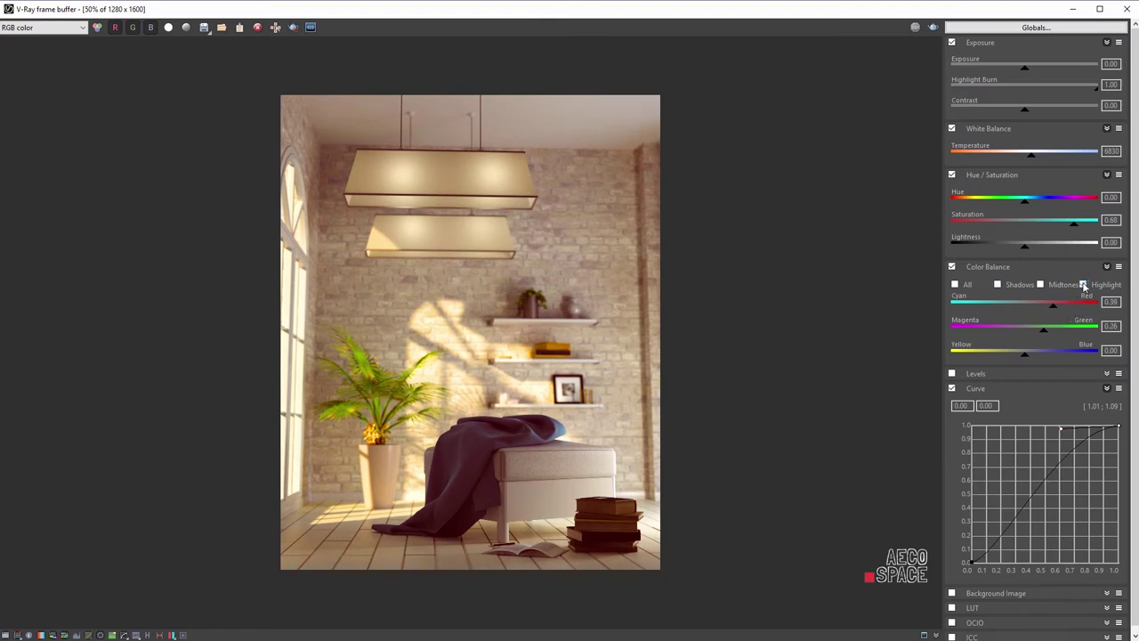
left_click_drag(1026, 358, 1015, 358)
left_click_drag(1061, 428, 1036, 427)
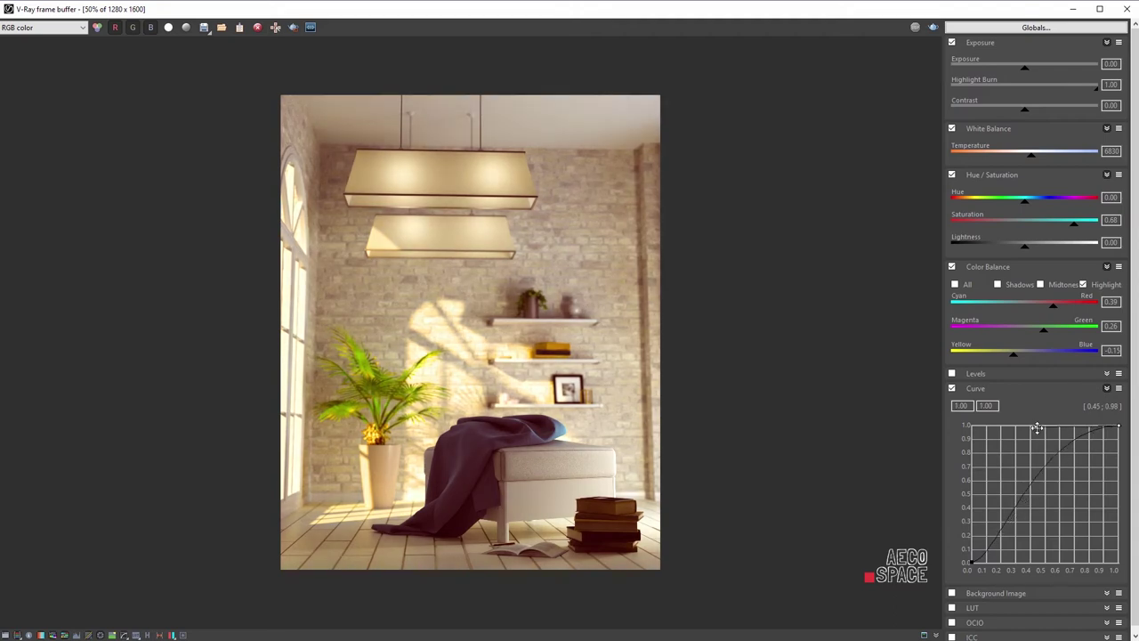
Save the adjusted color corrections as a new global preset named Joyful_And_Sunny_2.vccglb
left_click(1015, 28)
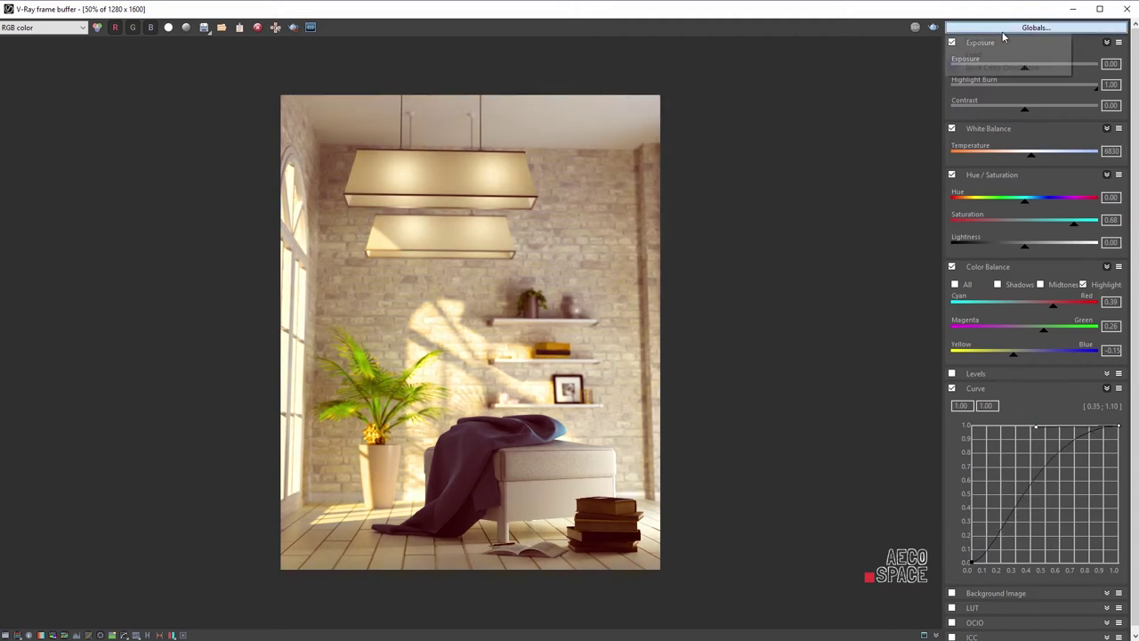
left_click(993, 43)
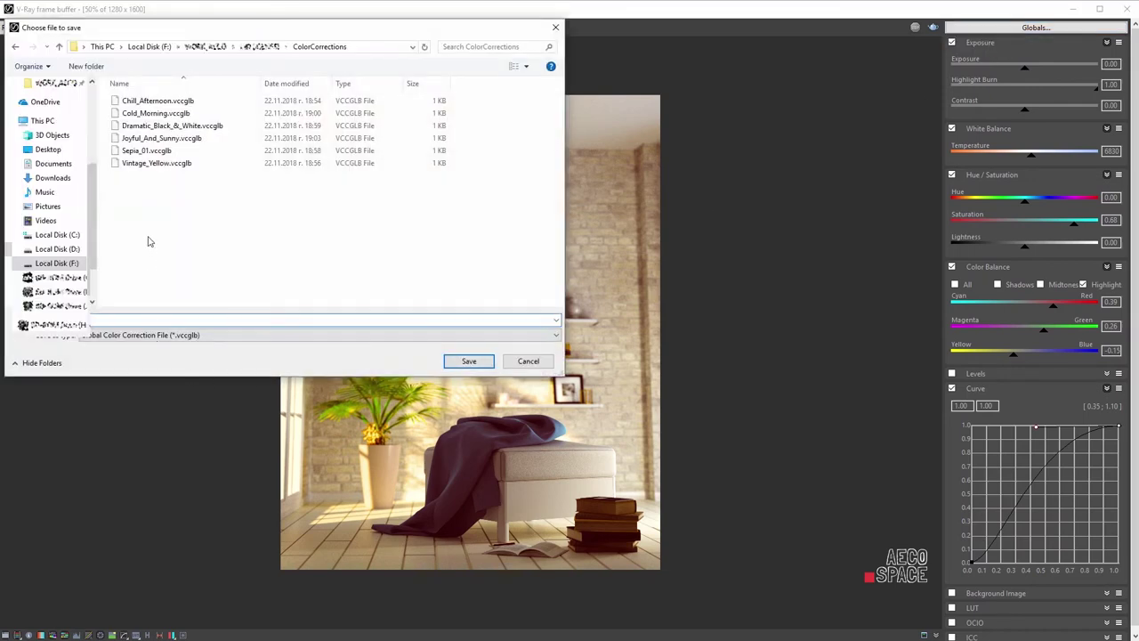
left_click(151, 140)
left_click(140, 320)
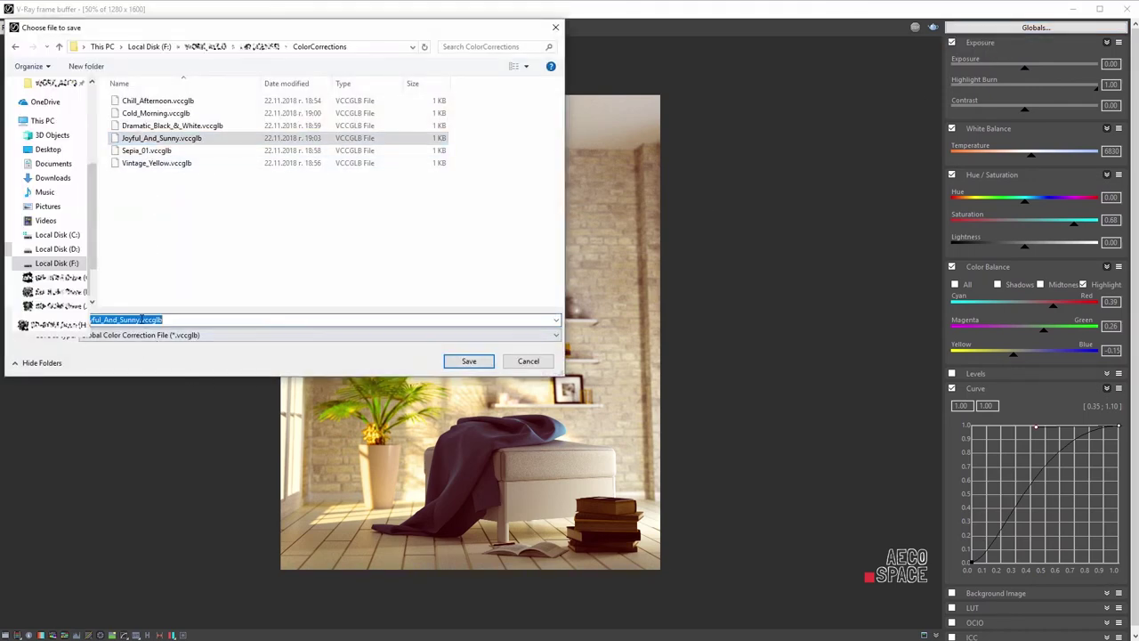
type("_2")
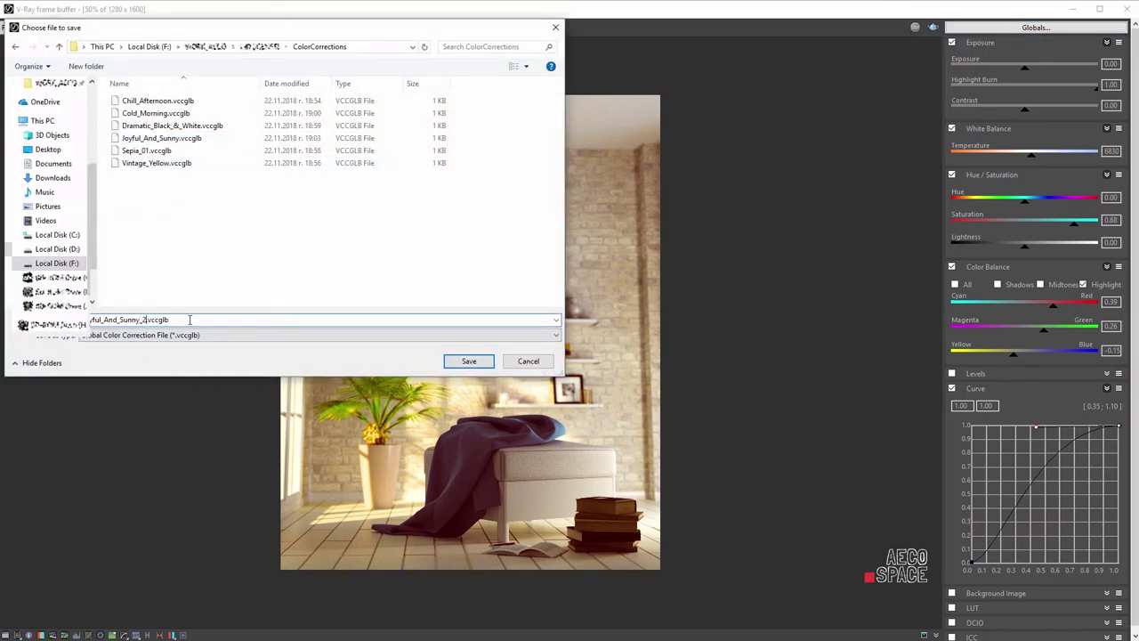
left_click(463, 363)
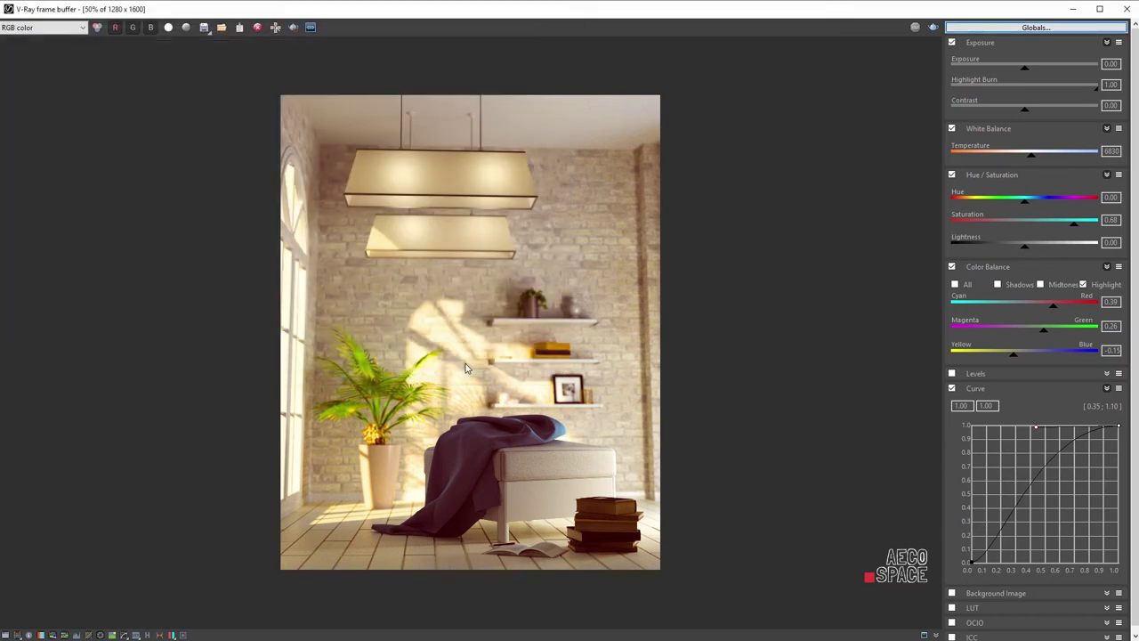